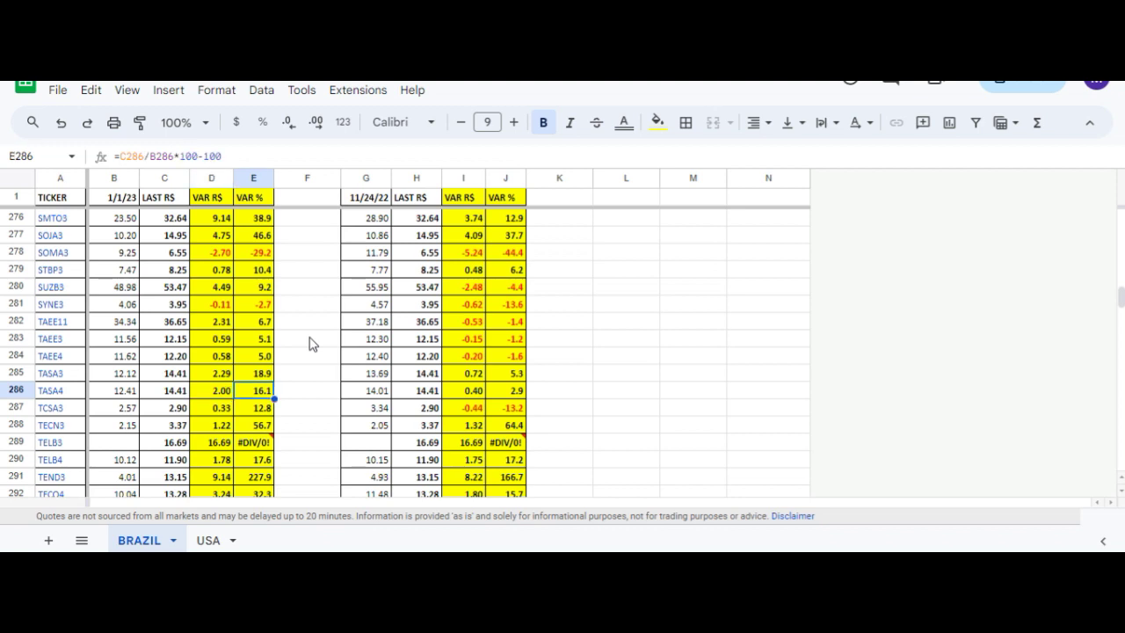
Examine the TASA4 price and its variation since 11/24/22 in row 286 of the BRAZIL sheet.
{"action": "key", "text": "Right"}
{"action": "key", "text": "Right"}
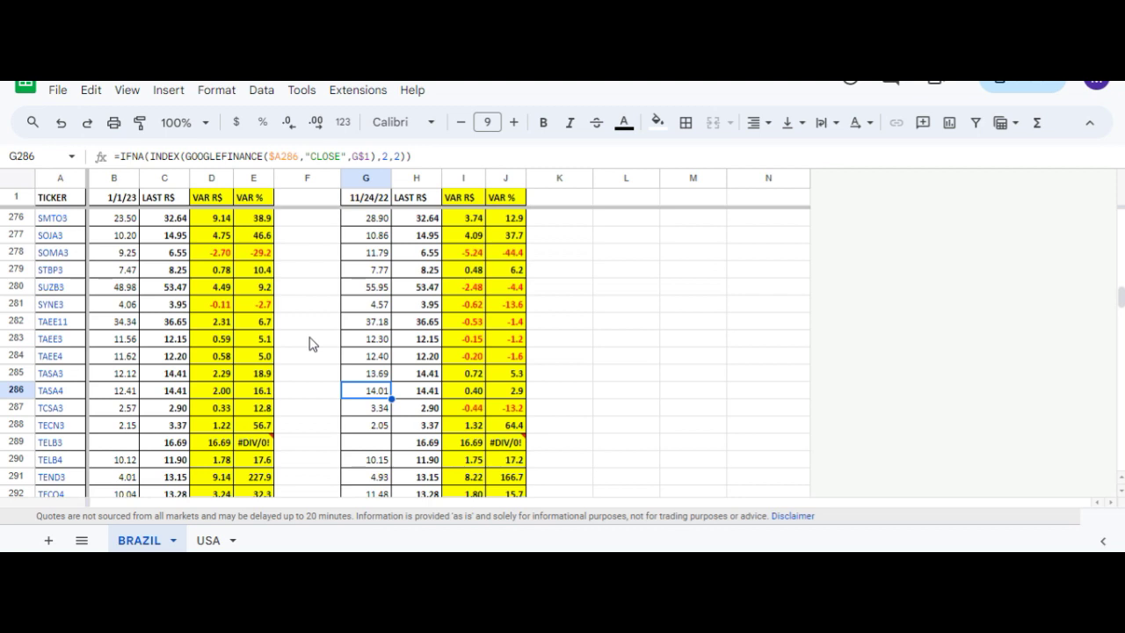
{"action": "key", "text": "Right"}
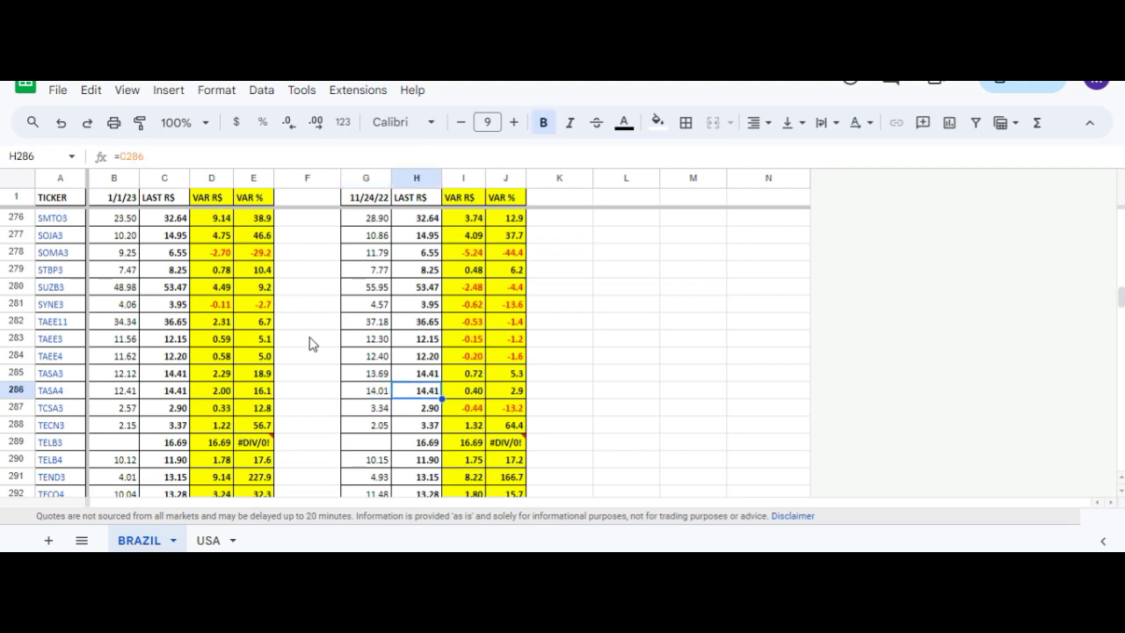
{"action": "key", "text": "Right"}
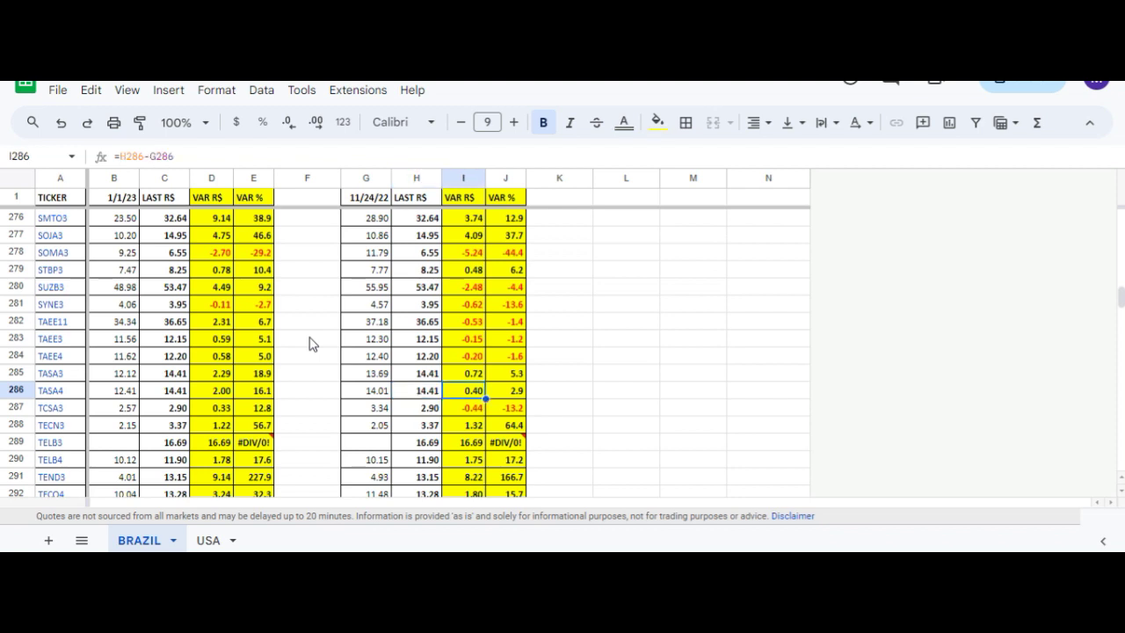
{"action": "key", "text": "Right"}
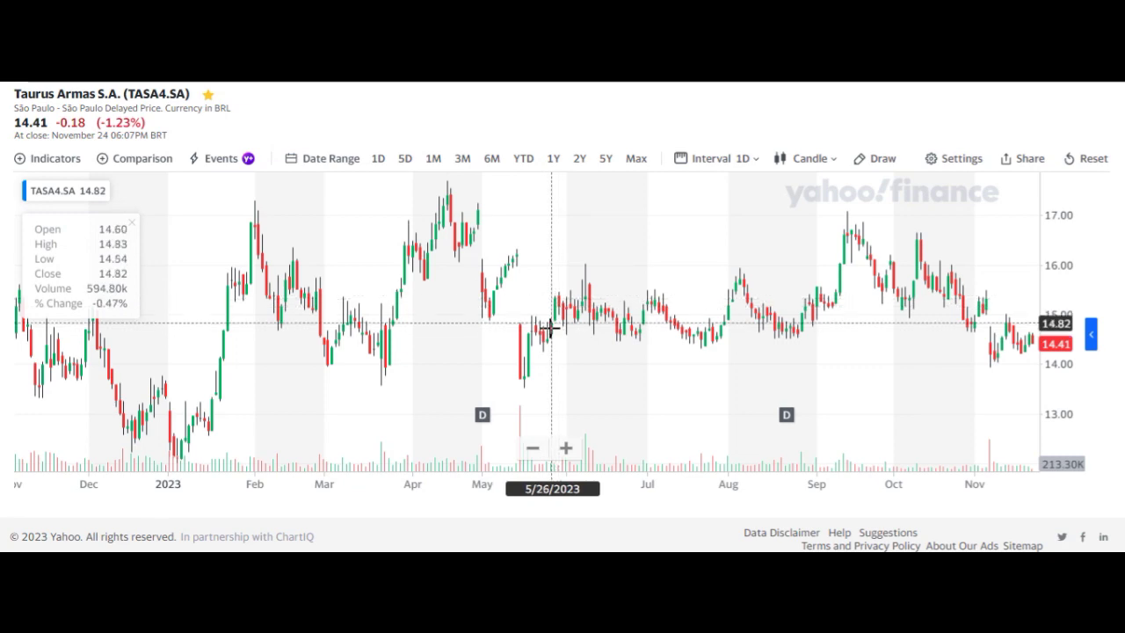
Extend the TASA4.SA candle chart on Yahoo Finance back to the start of 2019.
{"action": "scroll", "coordinate": [551, 327], "scroll_direction": "down", "scroll_amount": 5}
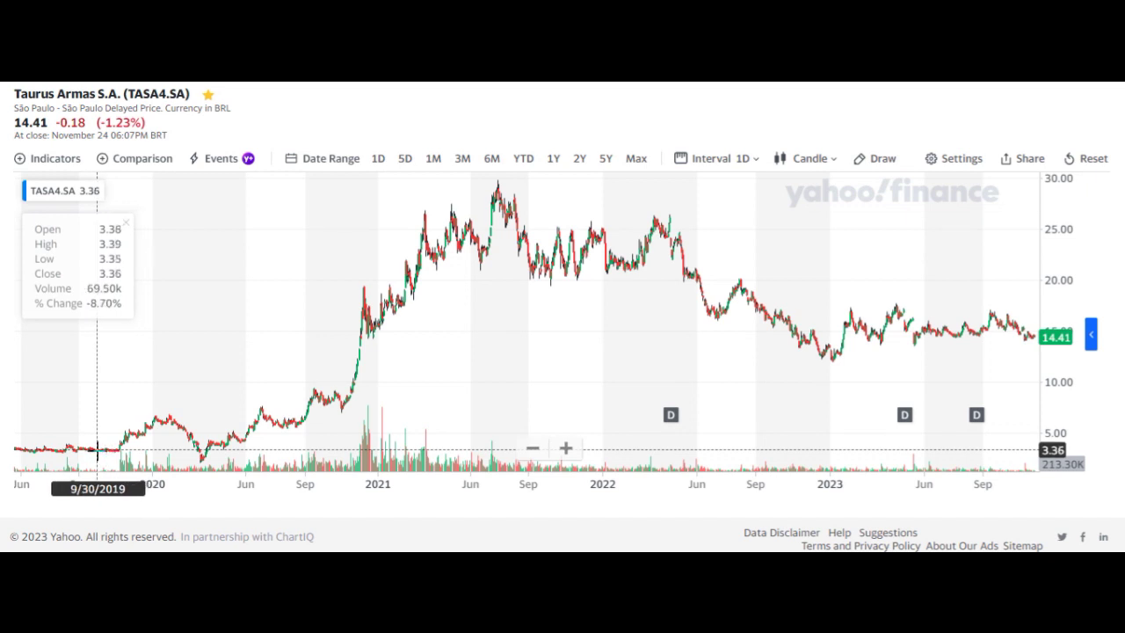
{"action": "scroll", "coordinate": [97, 452], "scroll_direction": "down", "scroll_amount": 2}
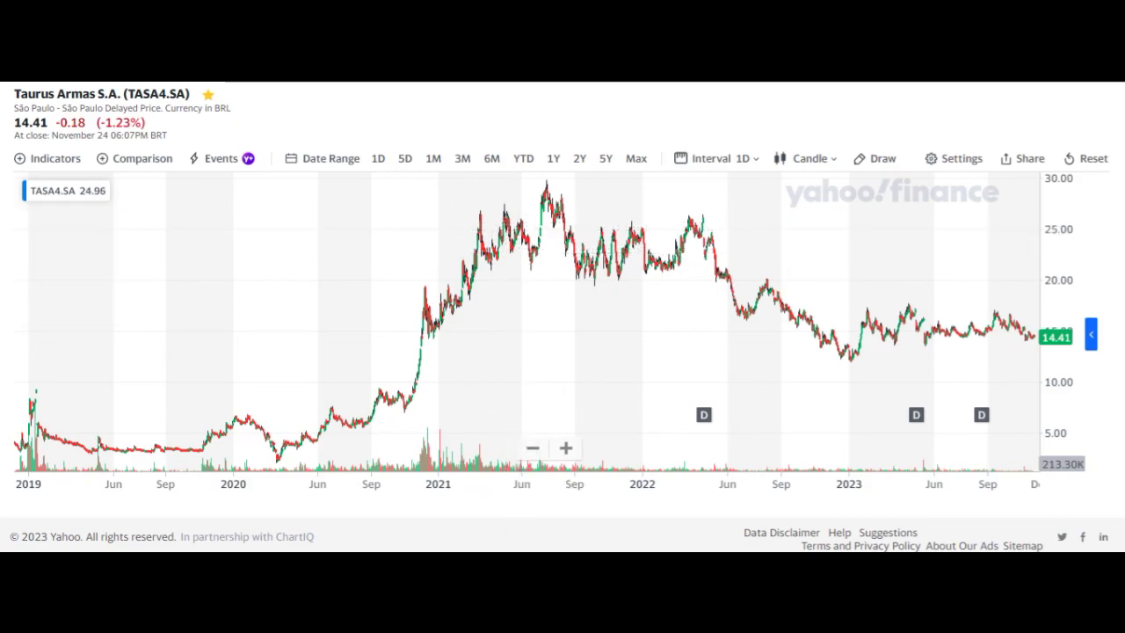
Switch to the Excel workbook's HD sheet and examine net revenue, net profit and margin for 1S-2020 and 2S-2020.
{"action": "key", "text": "alt+Tab"}
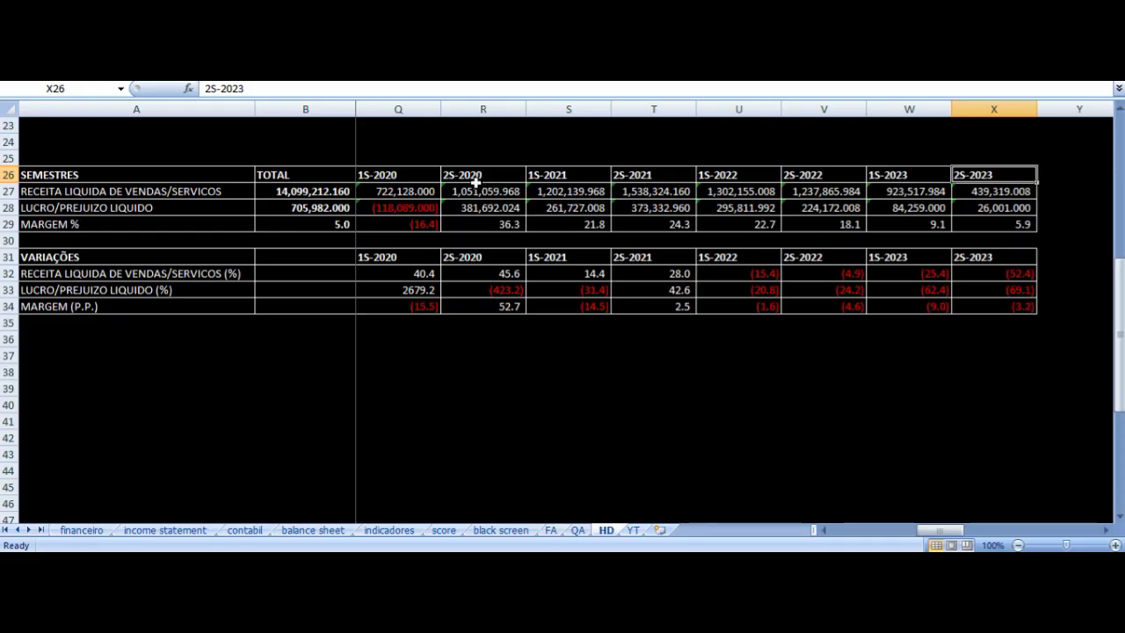
{"action": "left_click", "coordinate": [400, 181]}
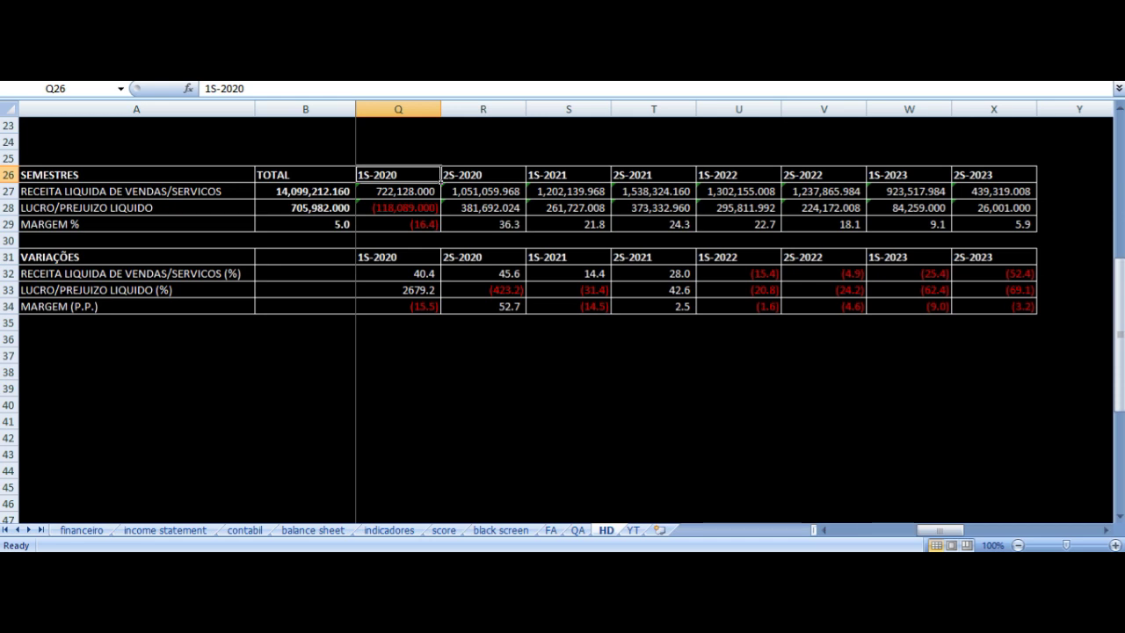
{"action": "left_click", "coordinate": [398, 190]}
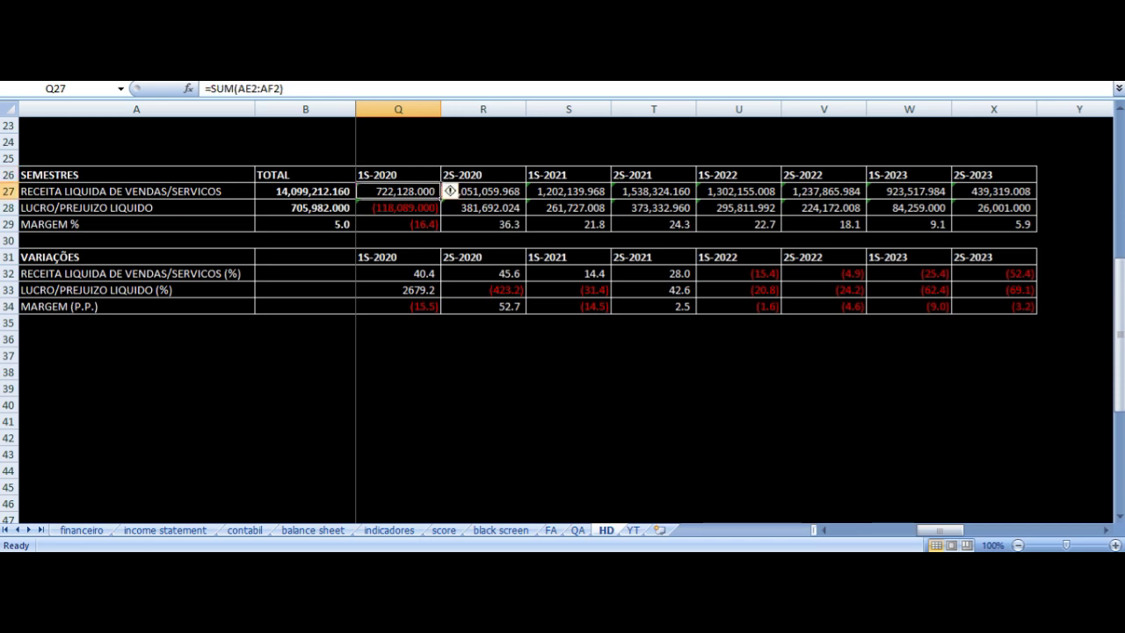
{"action": "key", "text": "Down"}
{"action": "key", "text": "Right"}
{"action": "key", "text": "Up"}
{"action": "key", "text": "Up"}
{"action": "key", "text": "Down"}
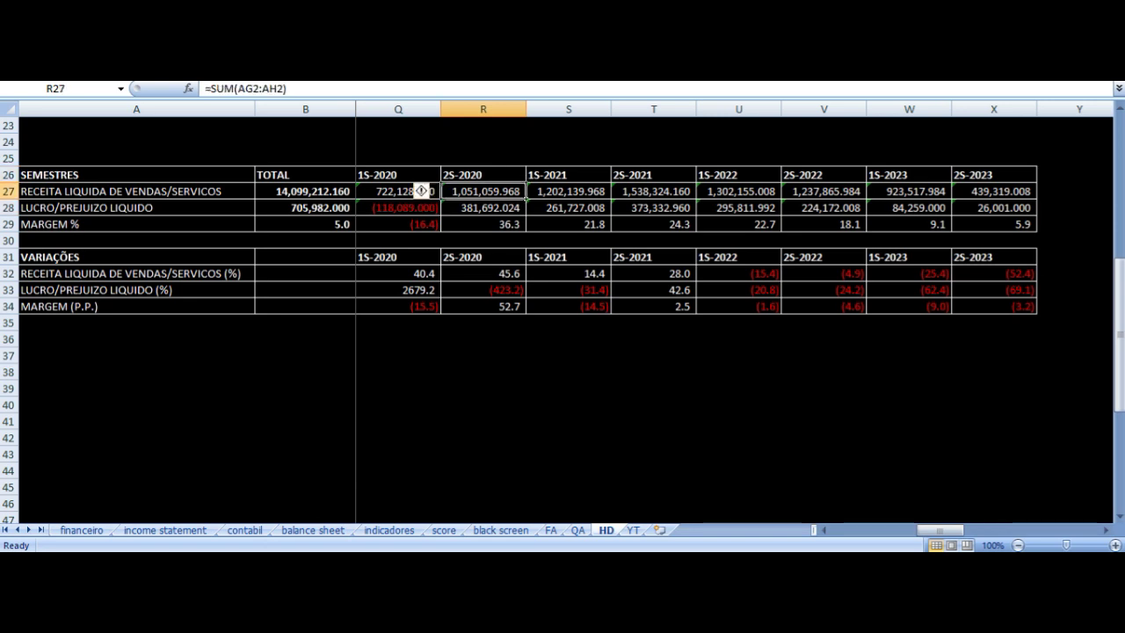
{"action": "key", "text": "Down"}
{"action": "key", "text": "Down"}
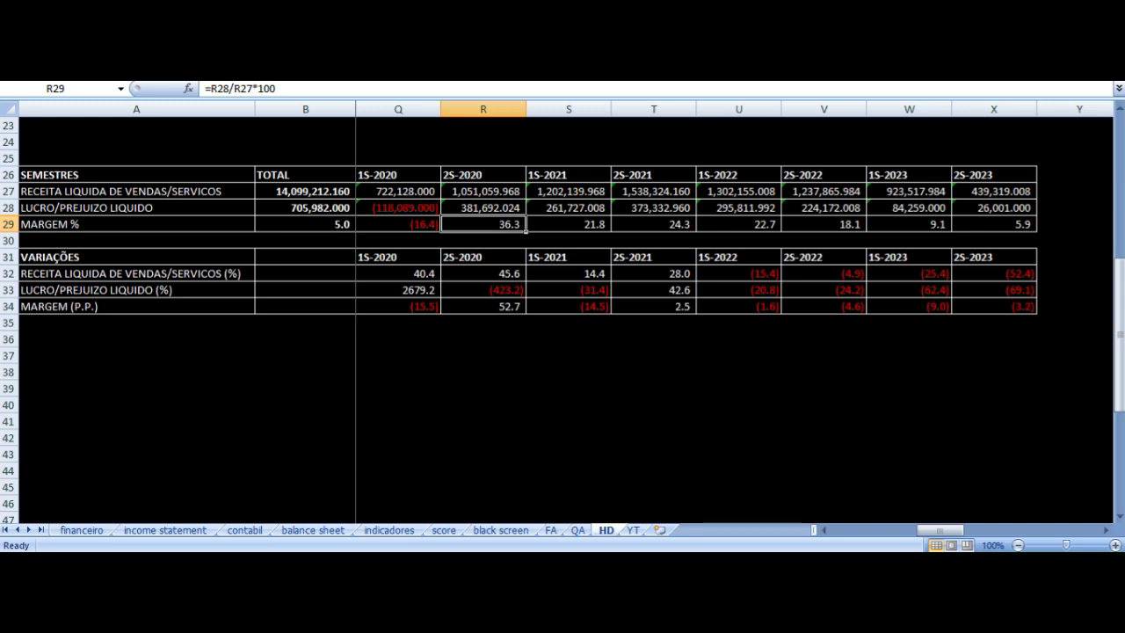
{"action": "key", "text": "Up"}
{"action": "key", "text": "Up"}
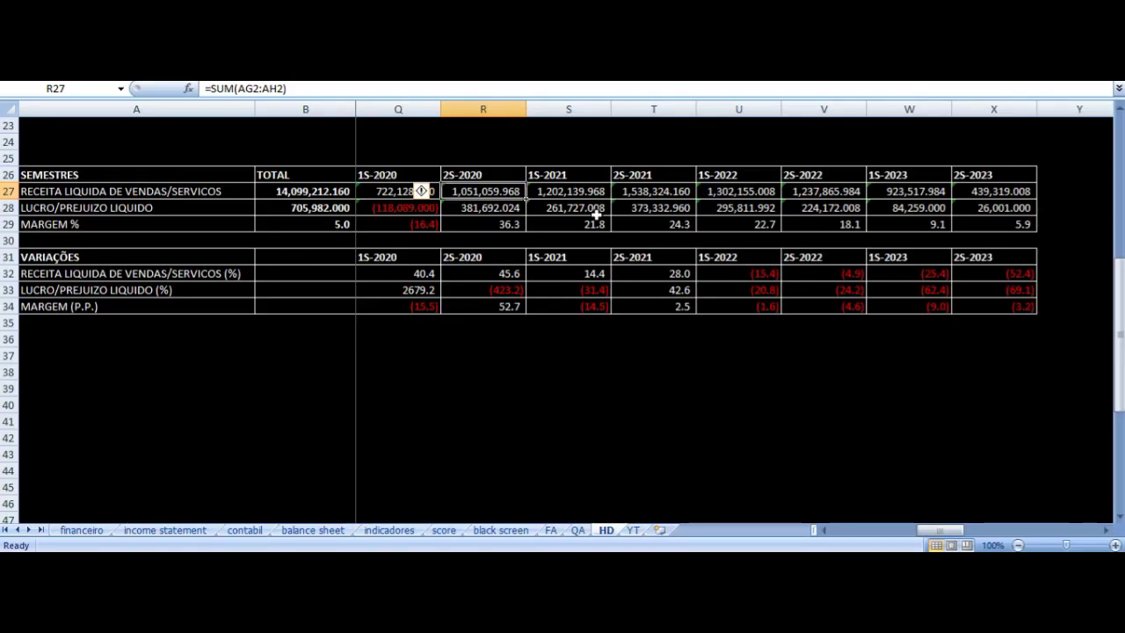
Review the 1S-2021 revenue, net profit and margin, and check the April 2022 dividend marker on the TASA4.SA chart.
{"action": "key", "text": "Right"}
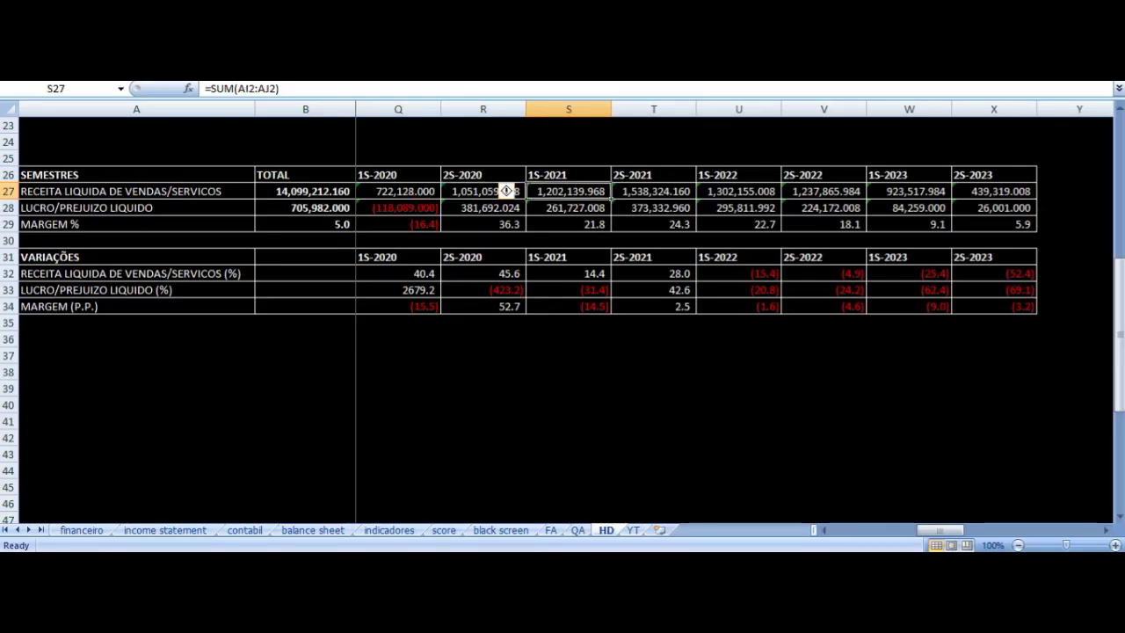
{"action": "key", "text": "Down"}
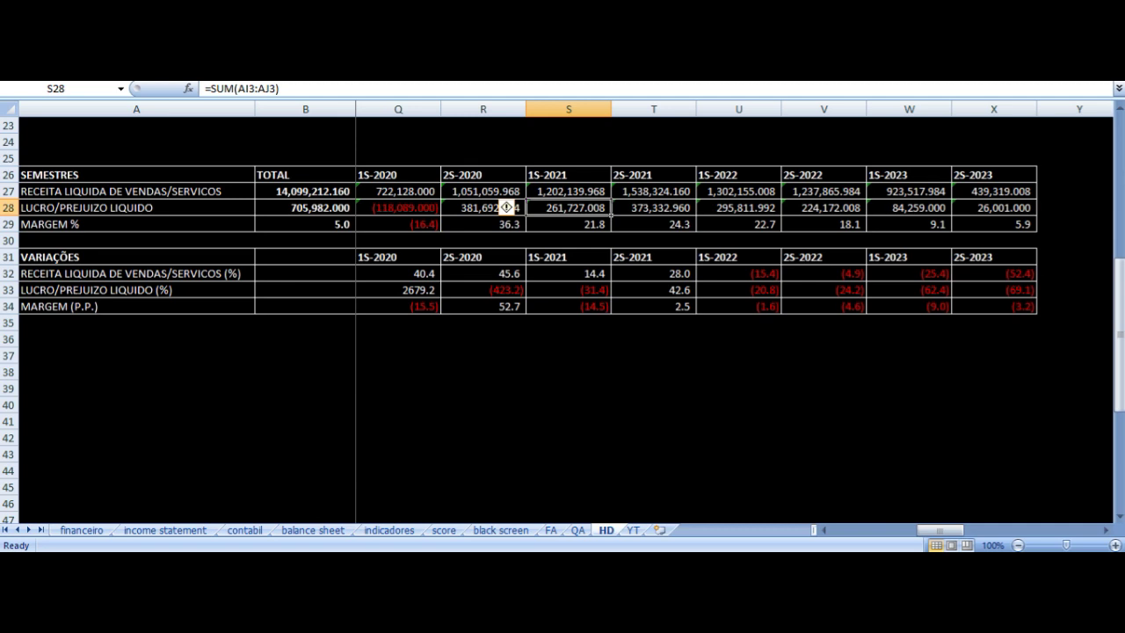
{"action": "key", "text": "Down"}
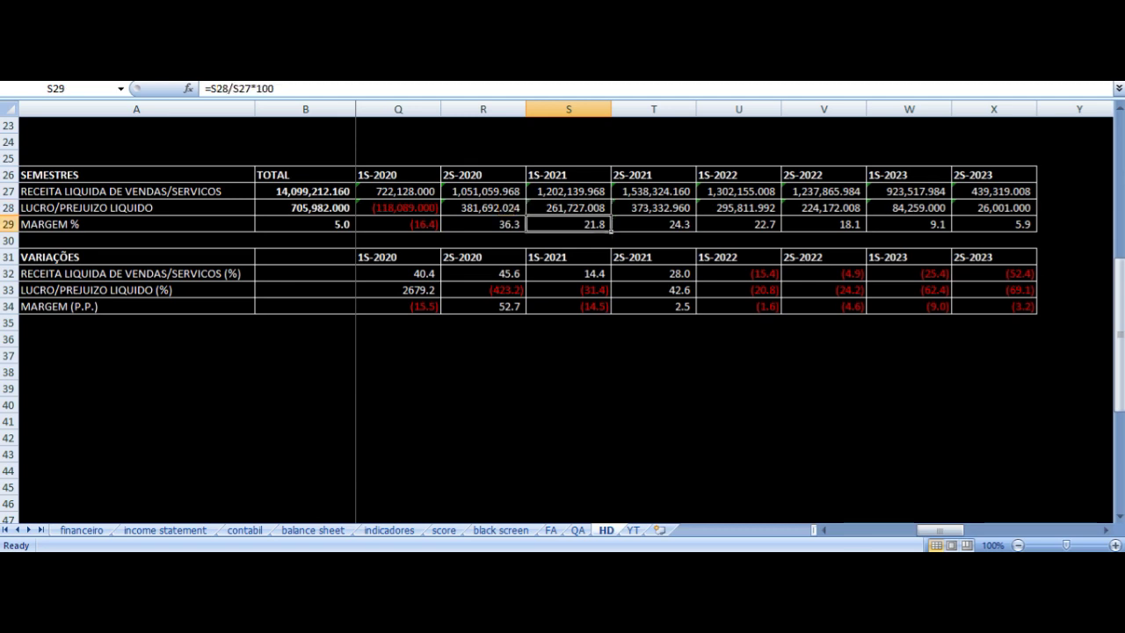
{"action": "key", "text": "Up"}
{"action": "key", "text": "Up"}
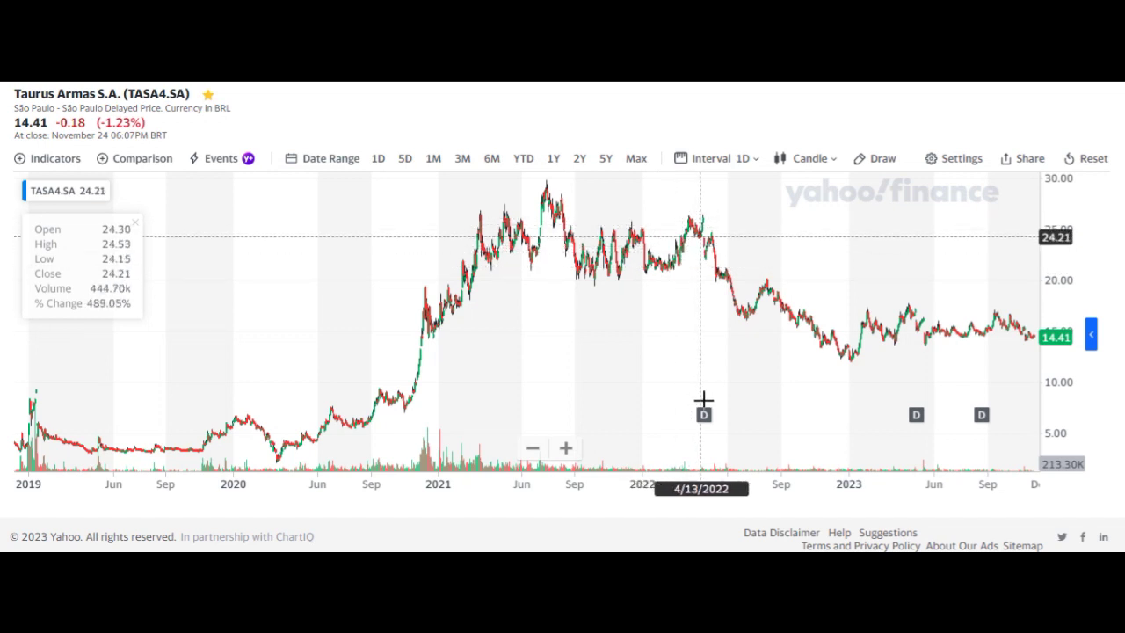
{"action": "mouse_move", "coordinate": [704, 417]}
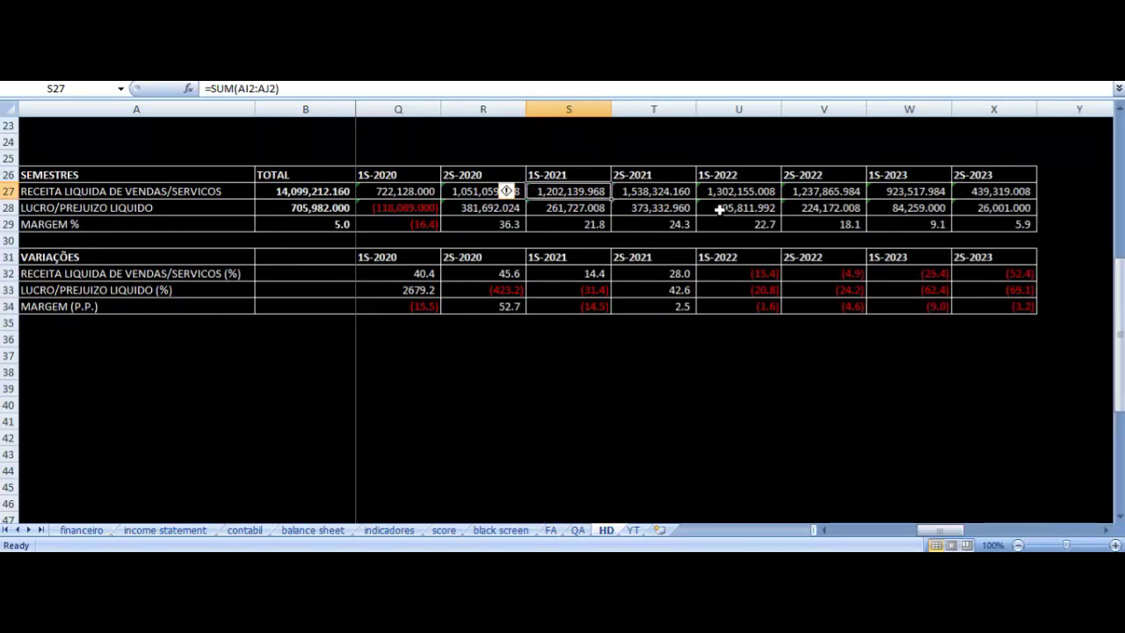
Return to the semester table in Excel and examine the 2S-2021 net revenue, net profit and margin.
{"action": "key", "text": "Right"}
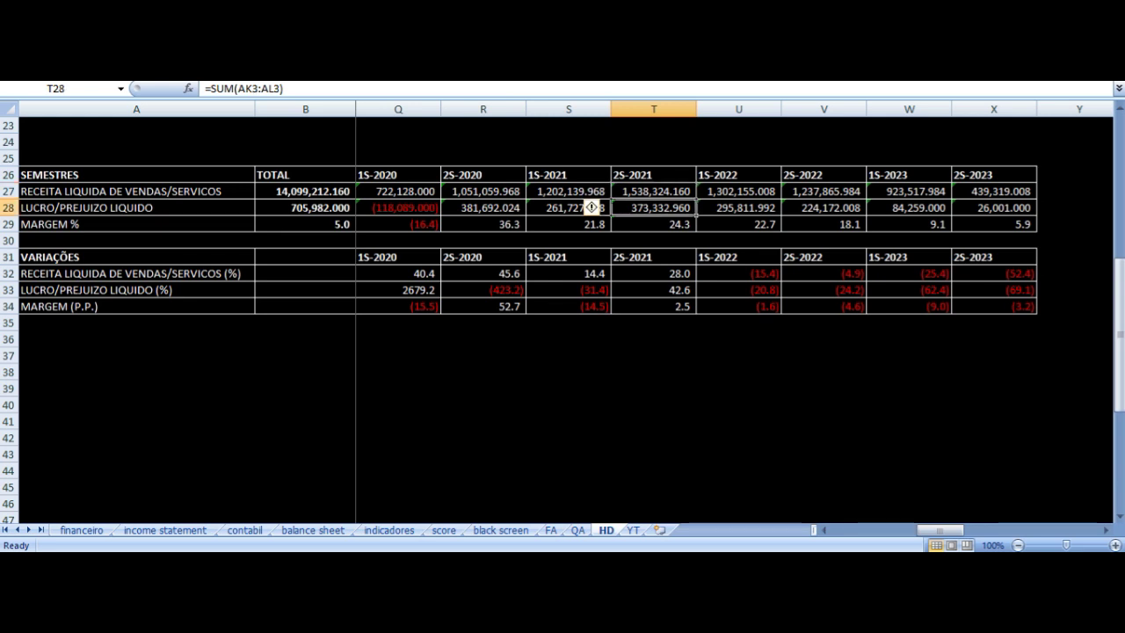
{"action": "key", "text": "Up"}
{"action": "key", "text": "Down"}
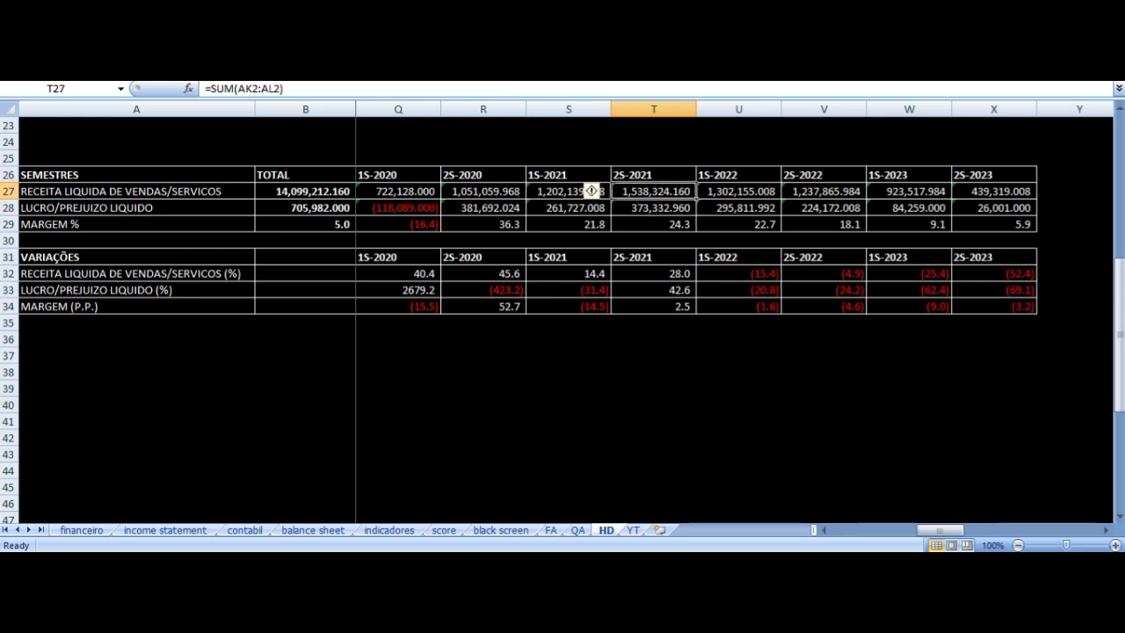
{"action": "key", "text": "Down"}
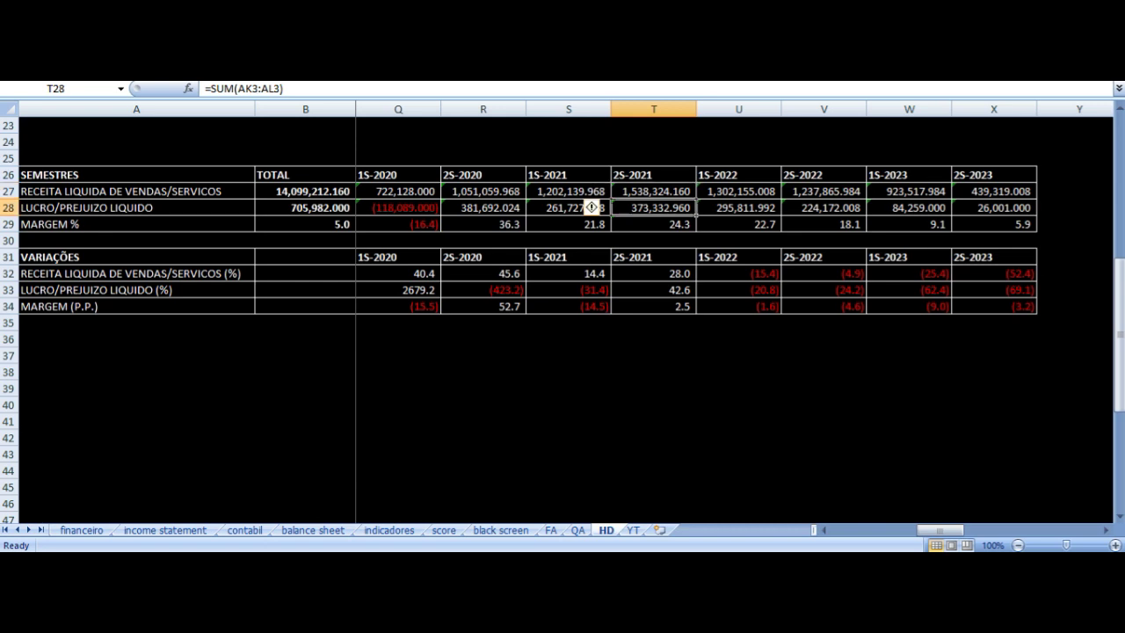
{"action": "key", "text": "Up"}
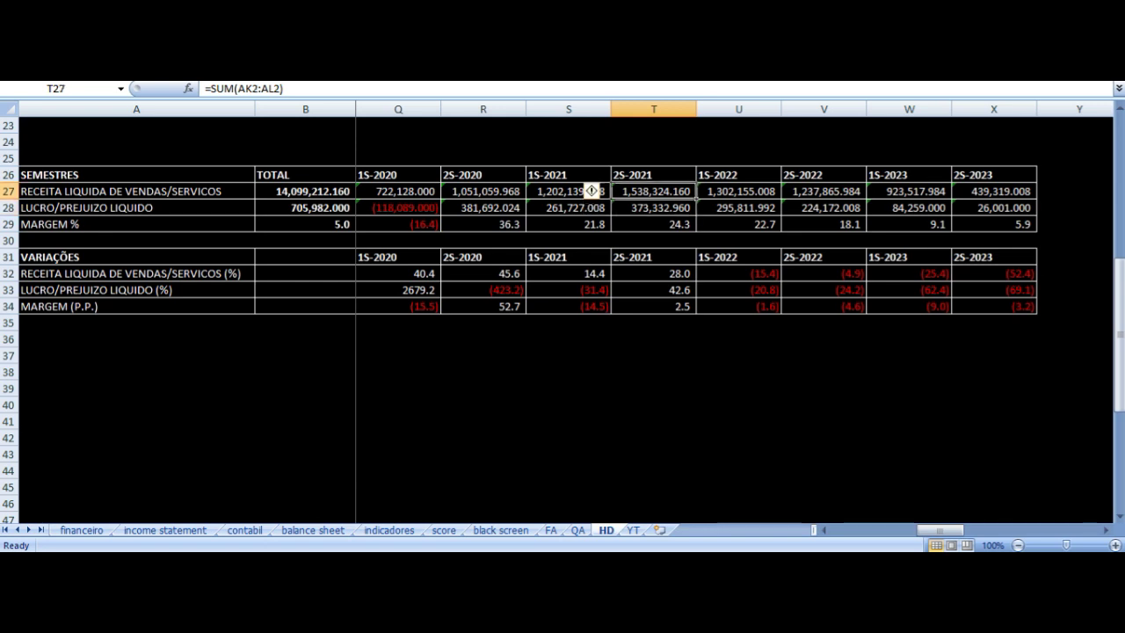
{"action": "key", "text": "Down"}
{"action": "key", "text": "Down"}
{"action": "key", "text": "Up"}
{"action": "key", "text": "Up"}
{"action": "key", "text": "Down"}
{"action": "key", "text": "Down"}
{"action": "key", "text": "Up"}
{"action": "key", "text": "Up"}
{"action": "key", "text": "Up"}
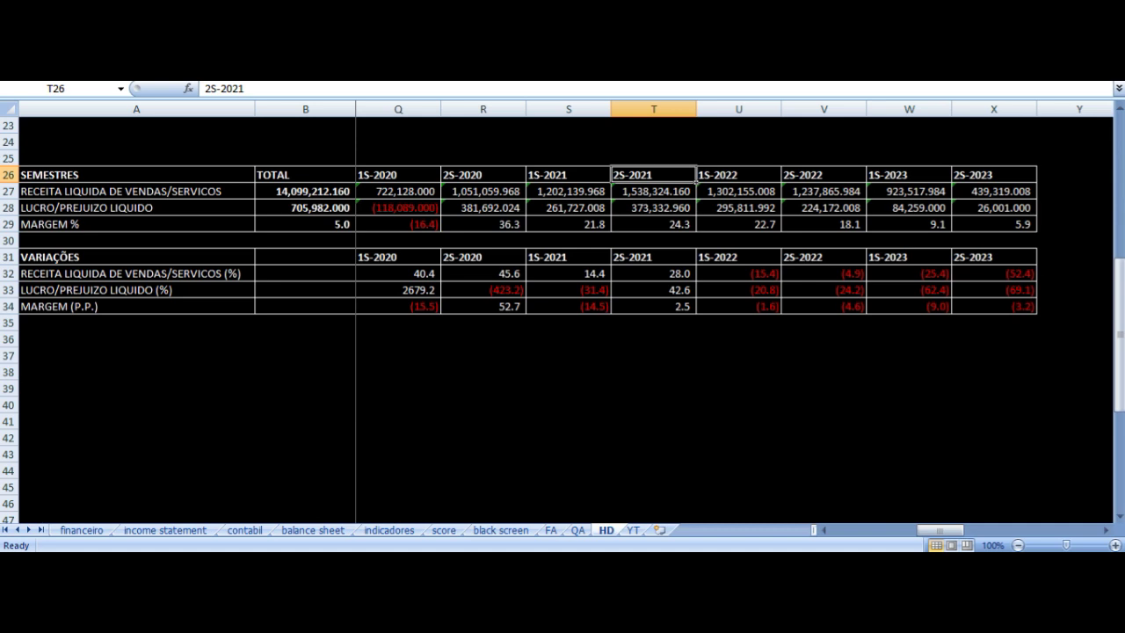
{"action": "left_click", "coordinate": [653, 191]}
{"action": "left_click", "coordinate": [653, 224]}
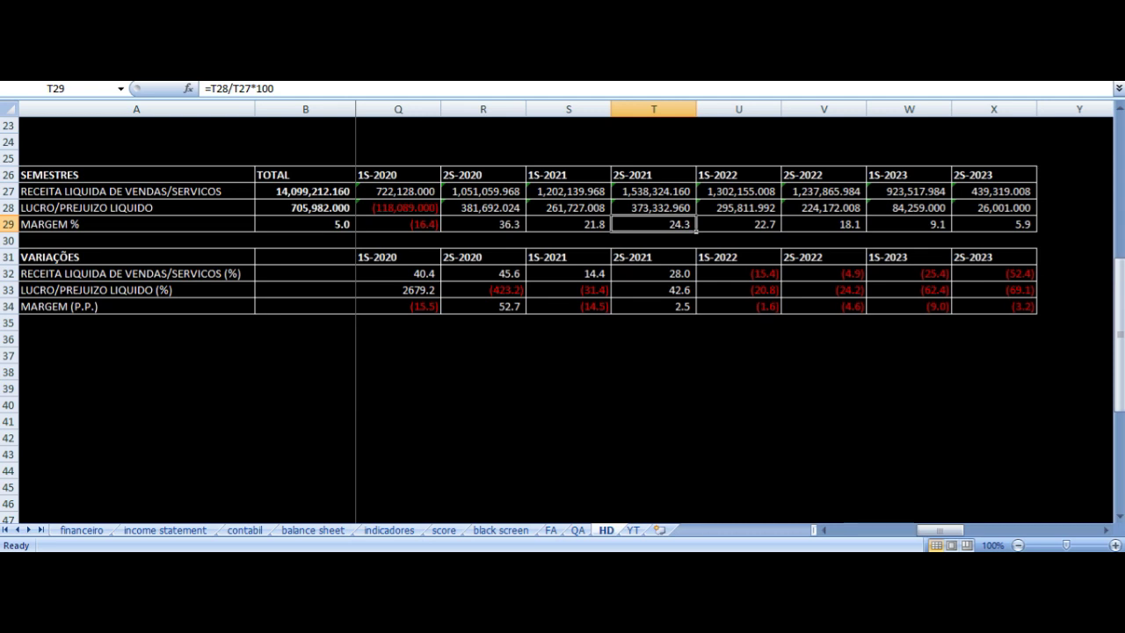
Compare the 1S-2022 net revenue with 2S-2021, and review the 1S-2022 net profit and margin.
{"action": "left_click", "coordinate": [653, 191]}
{"action": "left_click", "coordinate": [739, 191]}
{"action": "left_click", "coordinate": [654, 191]}
{"action": "left_click", "coordinate": [739, 191]}
{"action": "left_click", "coordinate": [738, 175]}
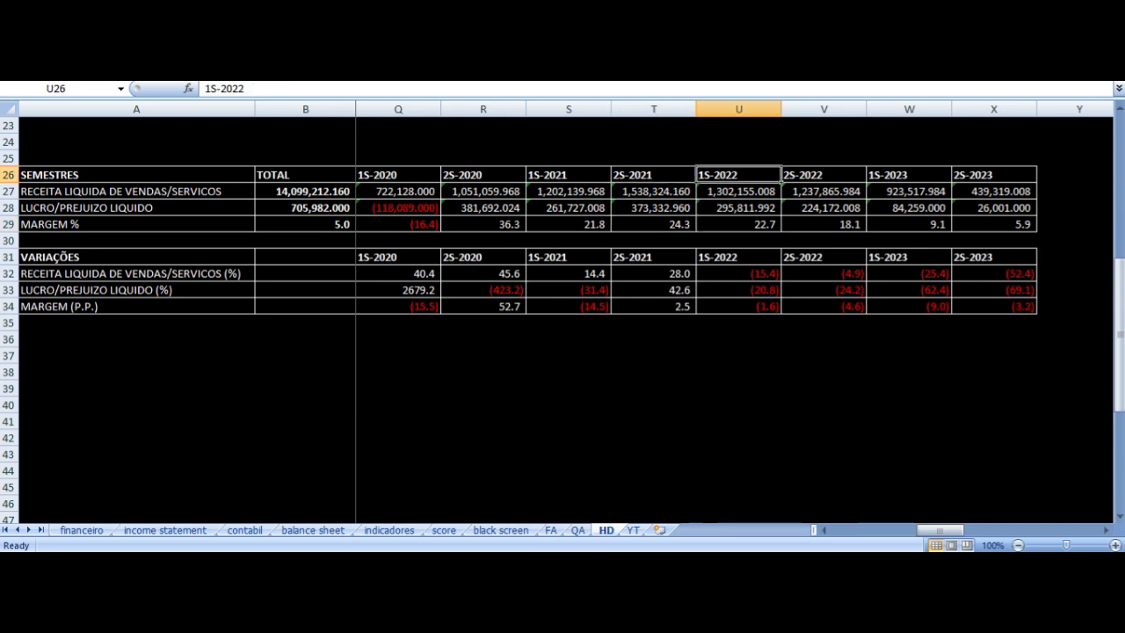
{"action": "left_click", "coordinate": [738, 190]}
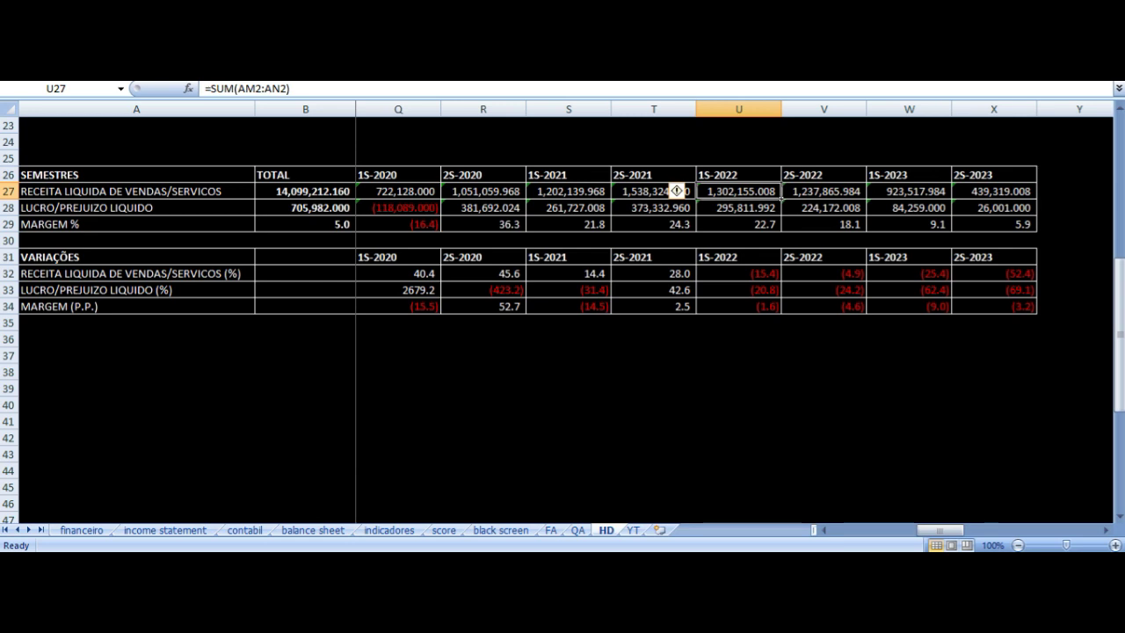
{"action": "key", "text": "Down"}
{"action": "key", "text": "Down"}
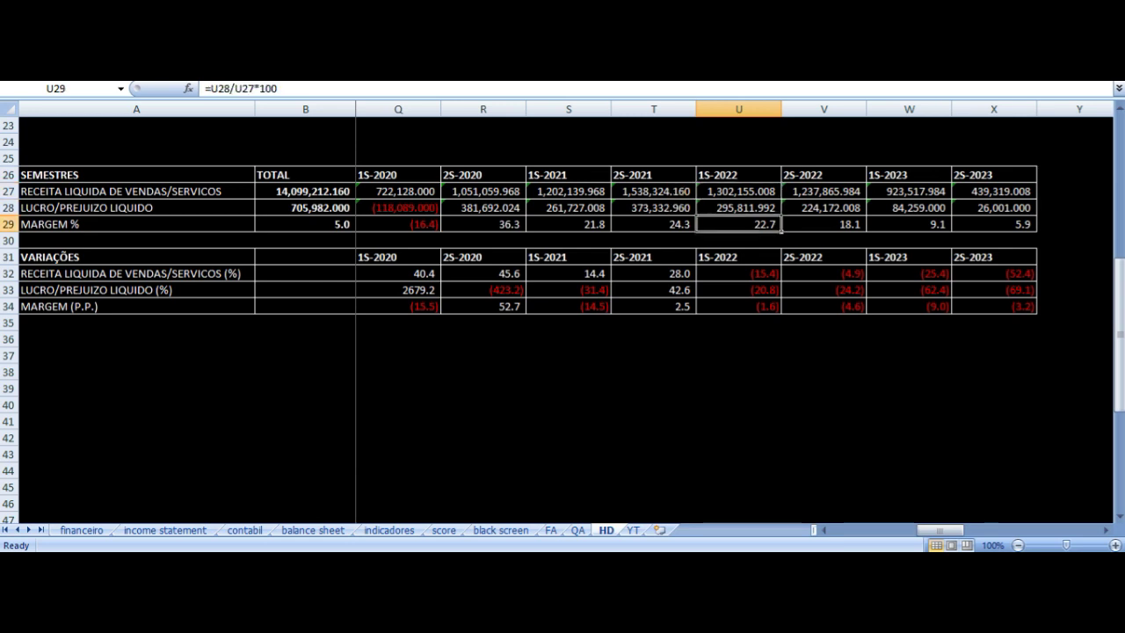
{"action": "key", "text": "Up"}
{"action": "key", "text": "Up"}
{"action": "key", "text": "Up"}
Compare the 2S-2022 net revenue with 1S-2022, and review the 2S-2022 net profit and margin.
{"action": "key", "text": "Right"}
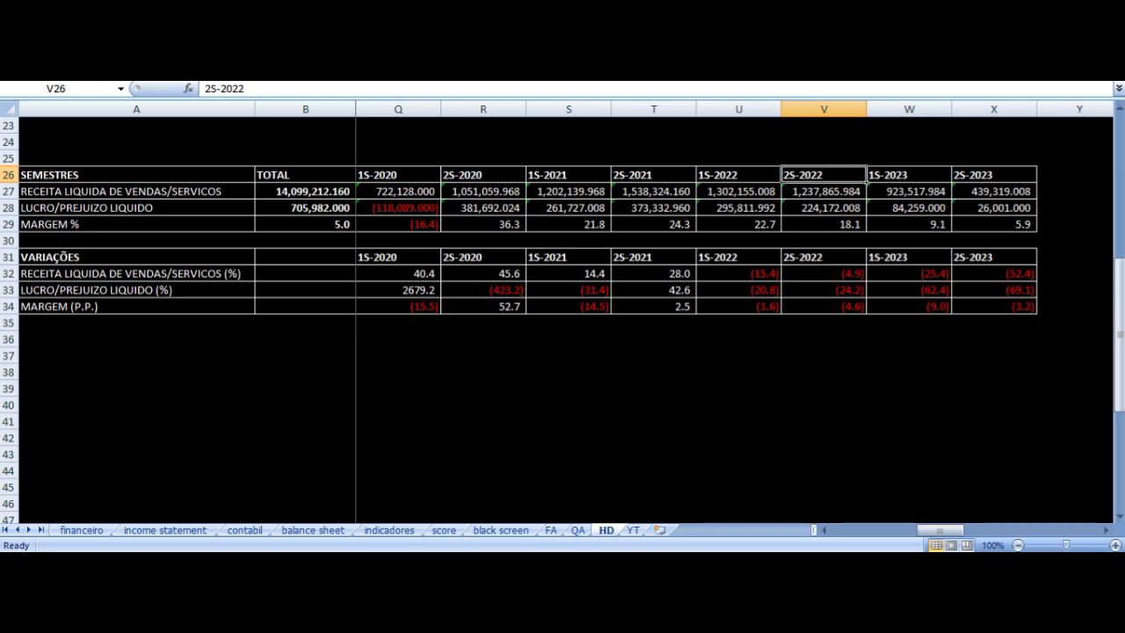
{"action": "key", "text": "Down"}
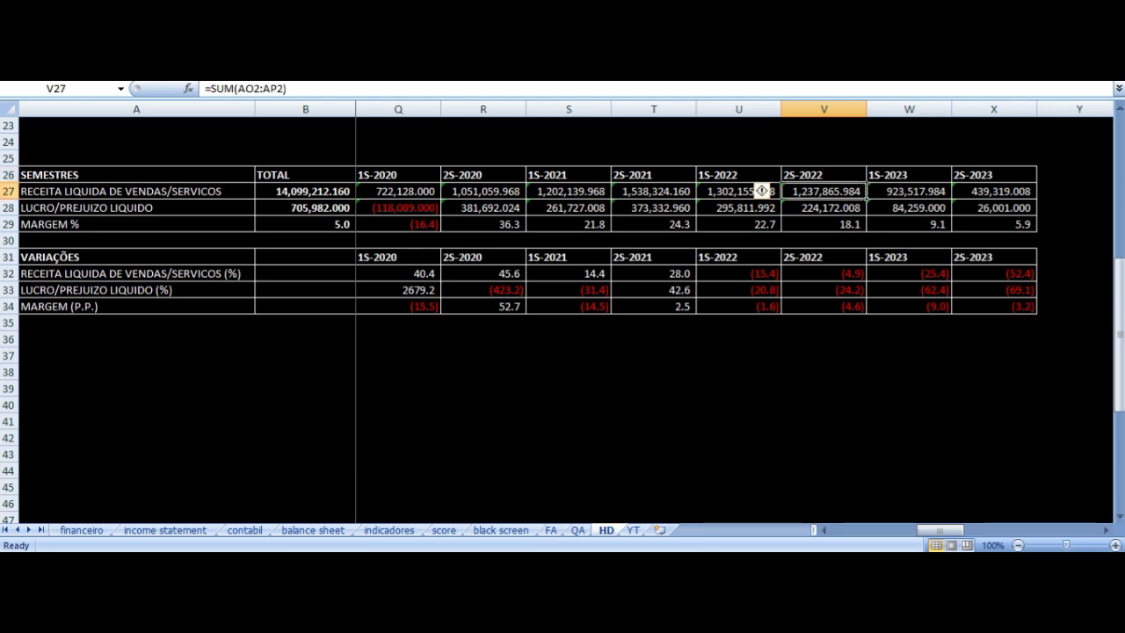
{"action": "key", "text": "Left"}
{"action": "key", "text": "Right"}
{"action": "key", "text": "Down"}
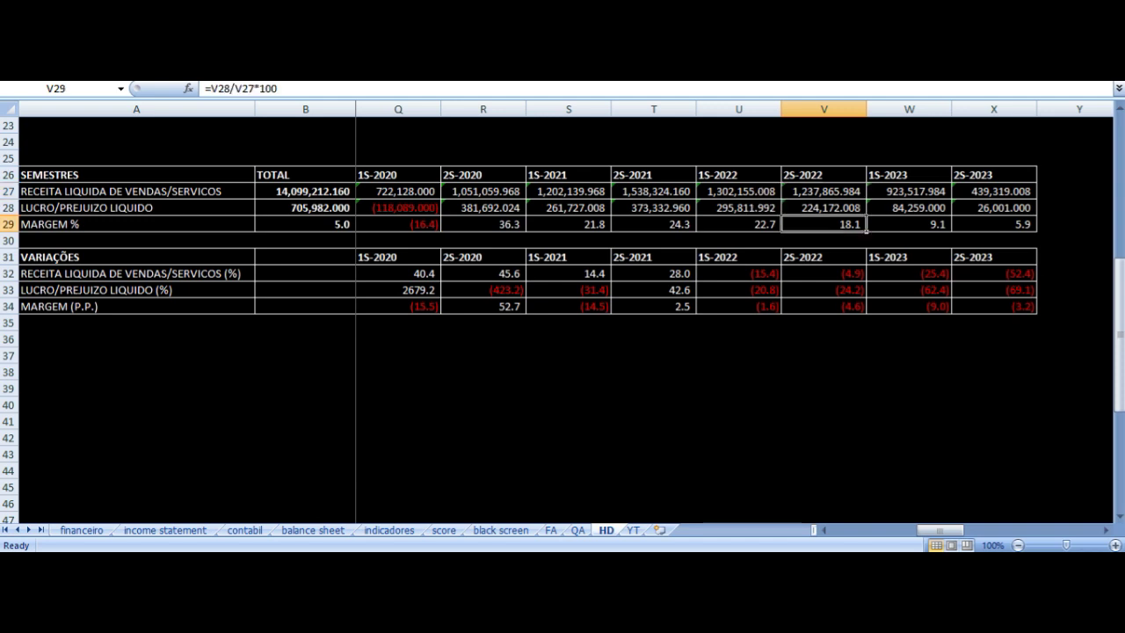
{"action": "key", "text": "Up"}
{"action": "key", "text": "Up"}
Compare the 1S-2023 net revenue with 2S-2022, and review the 1S-2023 net profit and margin.
{"action": "left_click", "coordinate": [909, 190]}
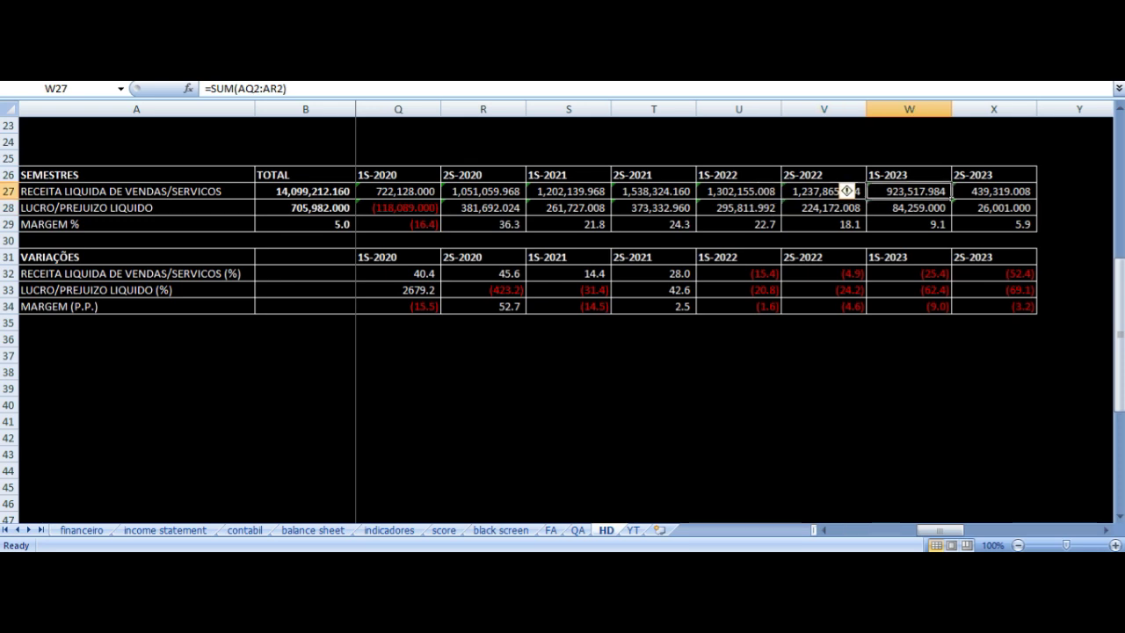
{"action": "key", "text": "Left"}
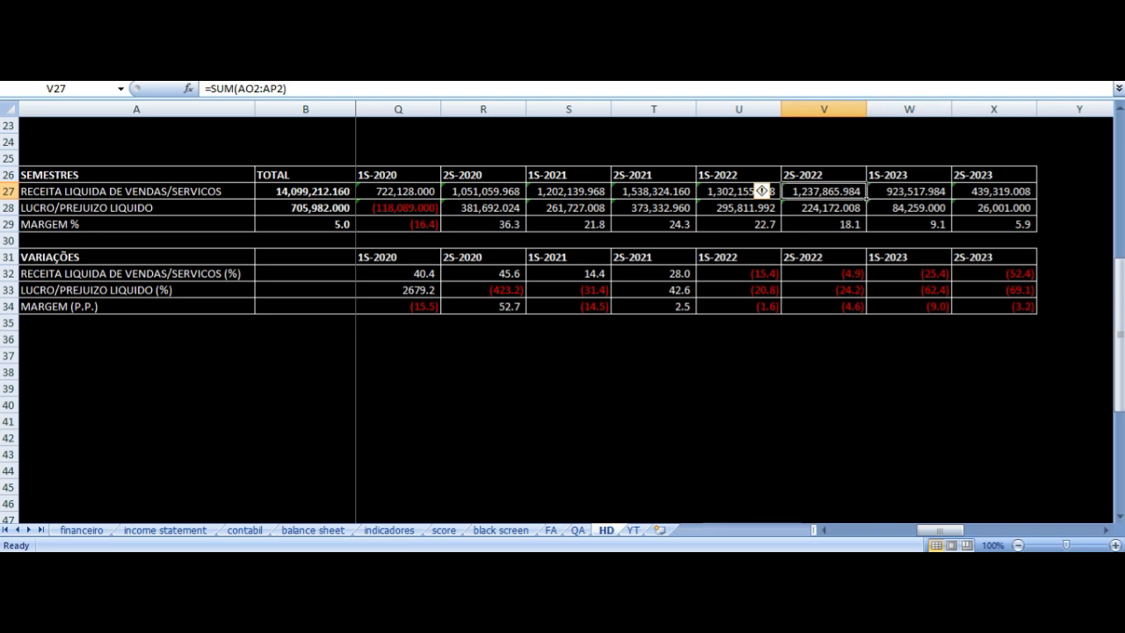
{"action": "left_click", "coordinate": [909, 191]}
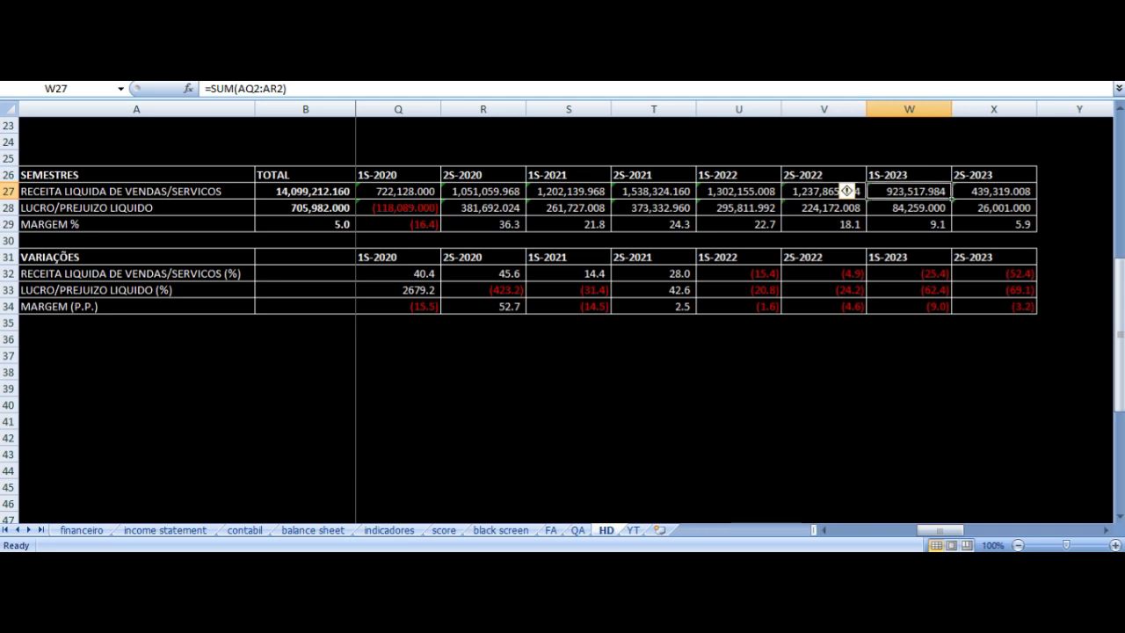
{"action": "key", "text": "Down"}
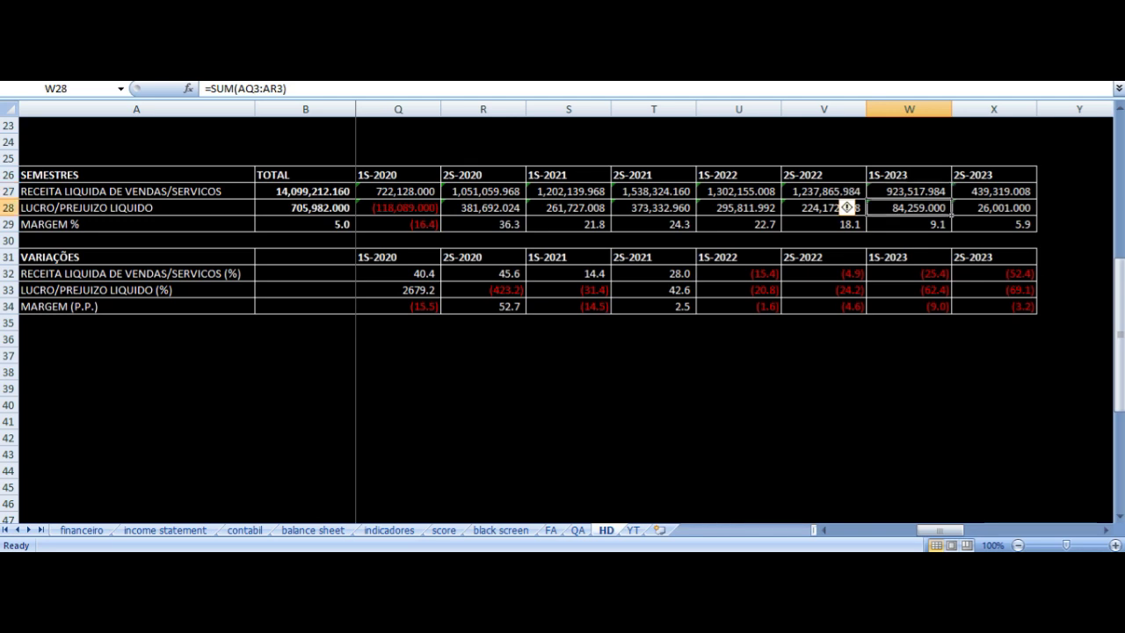
{"action": "key", "text": "Down"}
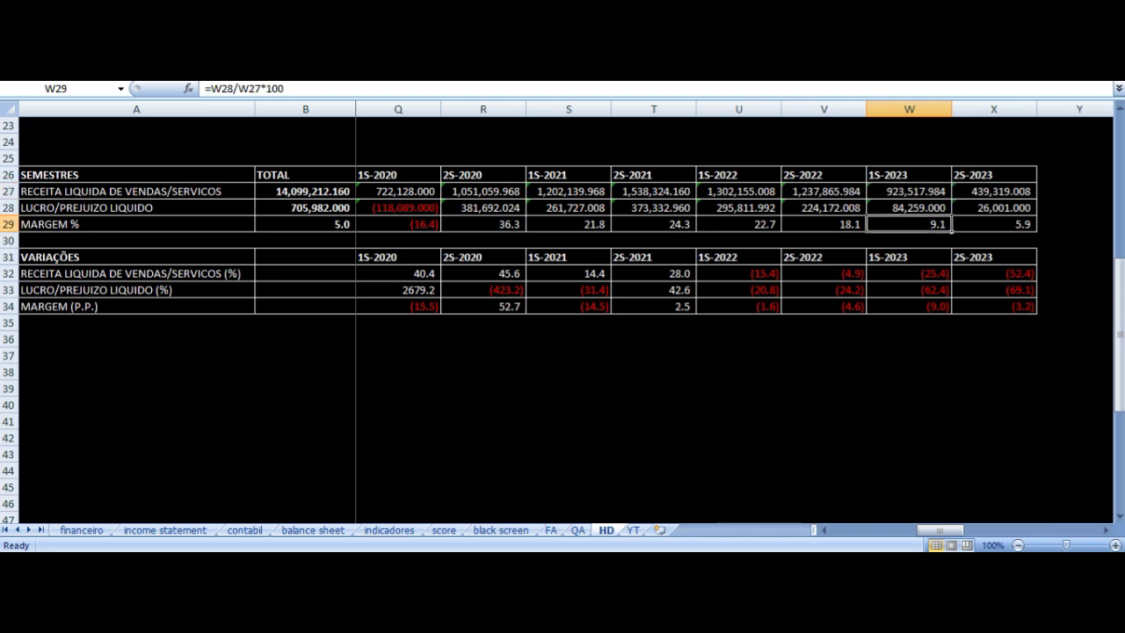
Look through the 2S-2023 margin, net profit and revenue up to the period heading.
{"action": "key", "text": "Right"}
{"action": "key", "text": "Up"}
{"action": "key", "text": "Up"}
{"action": "key", "text": "Up"}
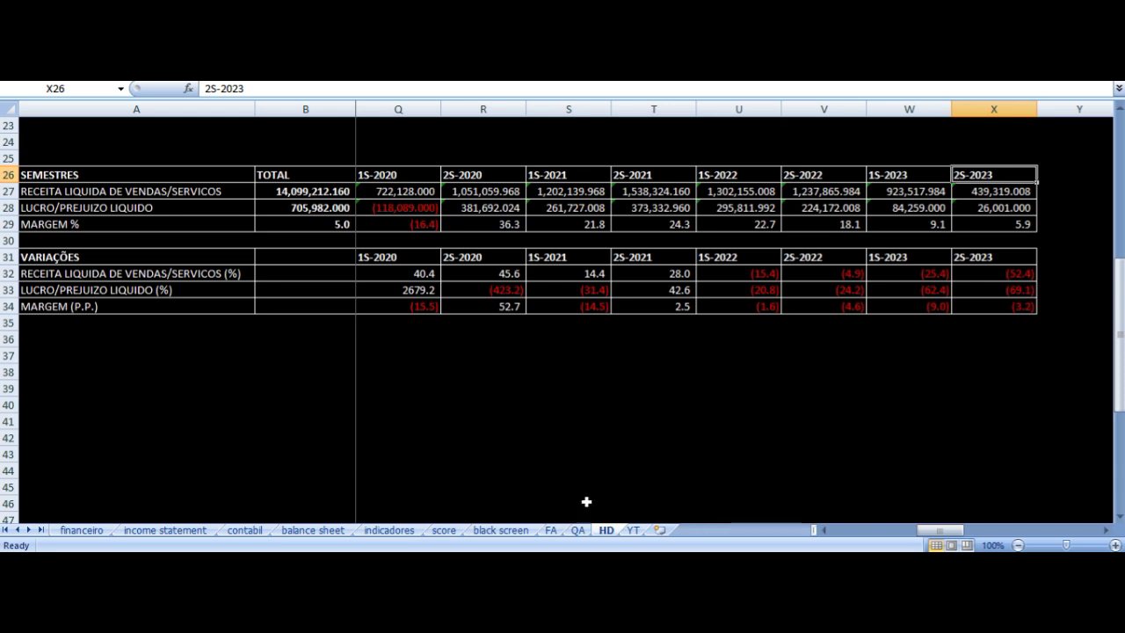
Open the YT sheet at its first rows and locate the TASA comparisons of 3T23 against 2T23 and 3T22.
{"action": "left_click", "coordinate": [633, 530]}
{"action": "scroll", "coordinate": [562, 246], "scroll_direction": "up", "scroll_amount": 15}
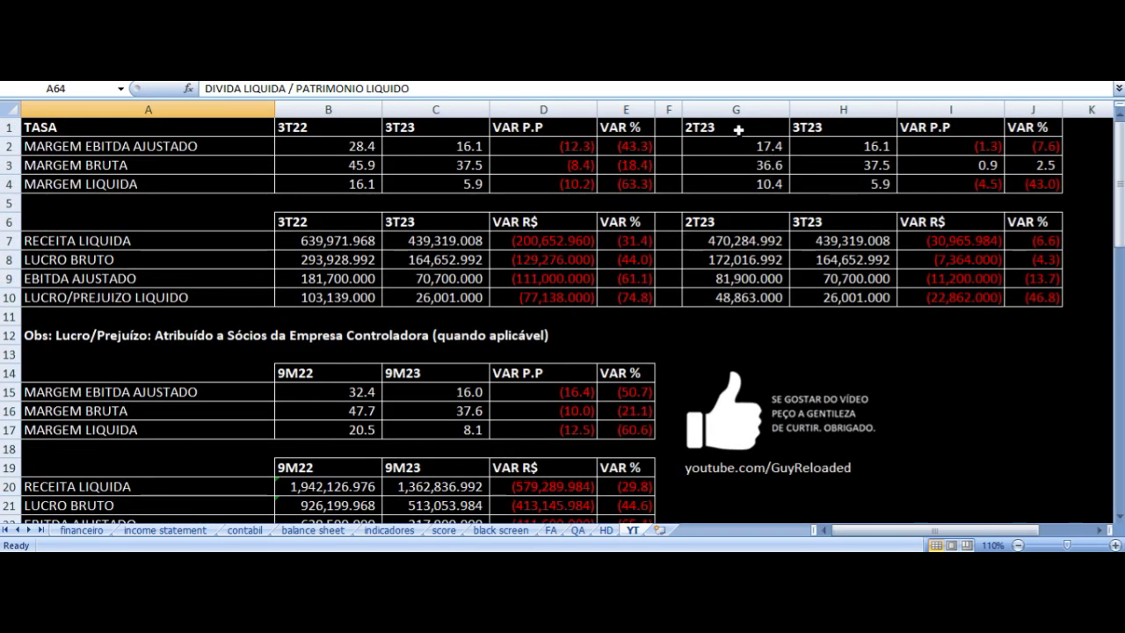
{"action": "left_click", "coordinate": [832, 142]}
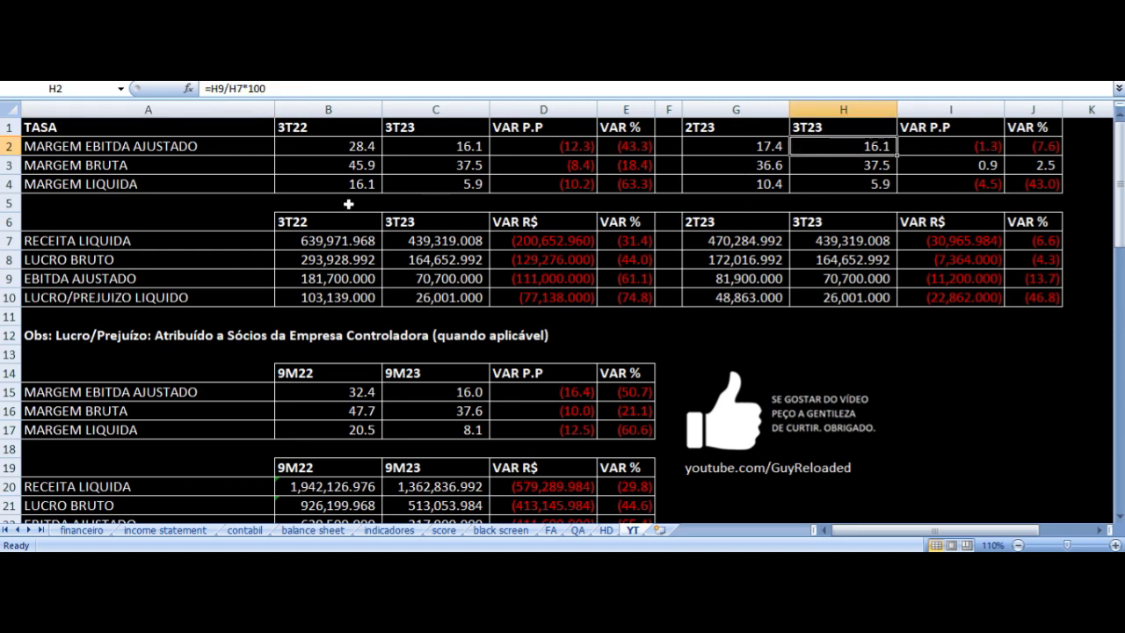
{"action": "left_click", "coordinate": [322, 132]}
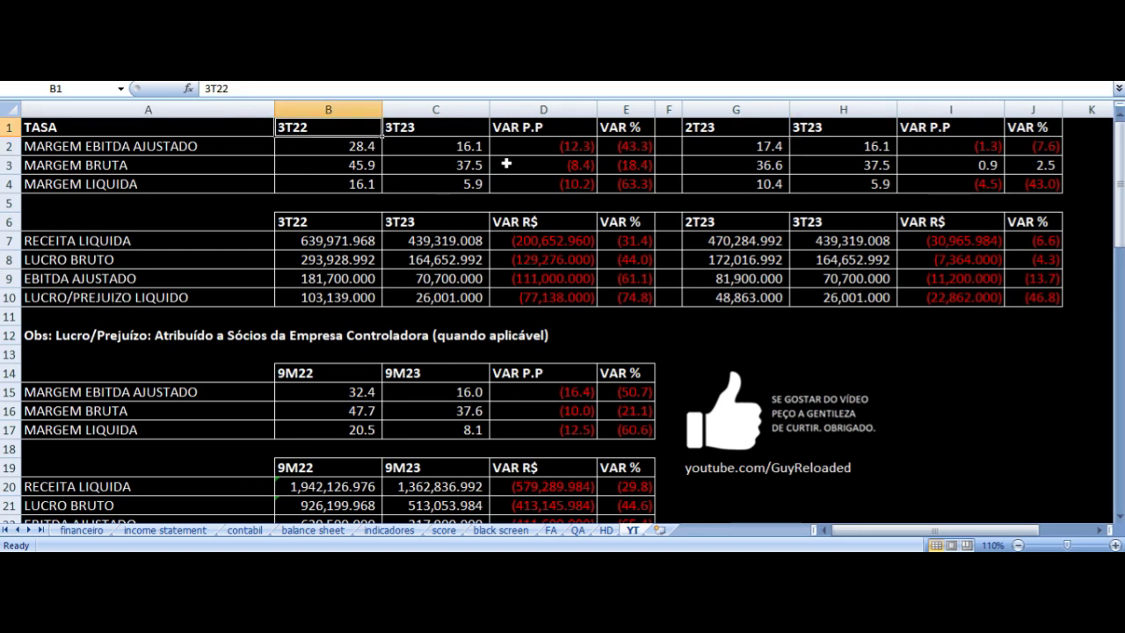
{"action": "left_click", "coordinate": [448, 133]}
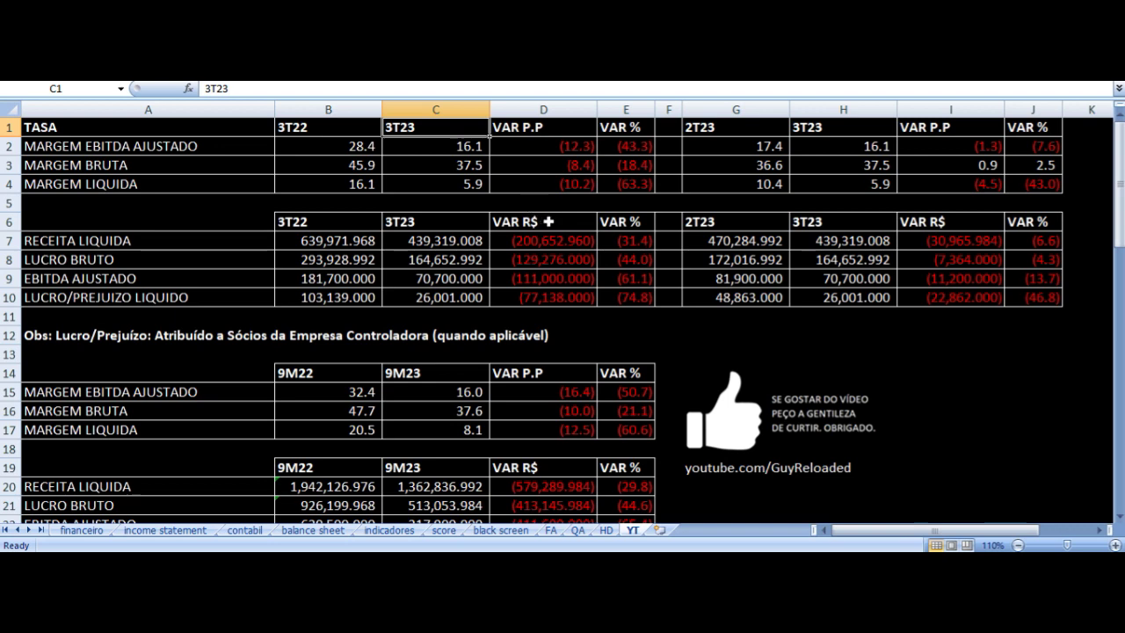